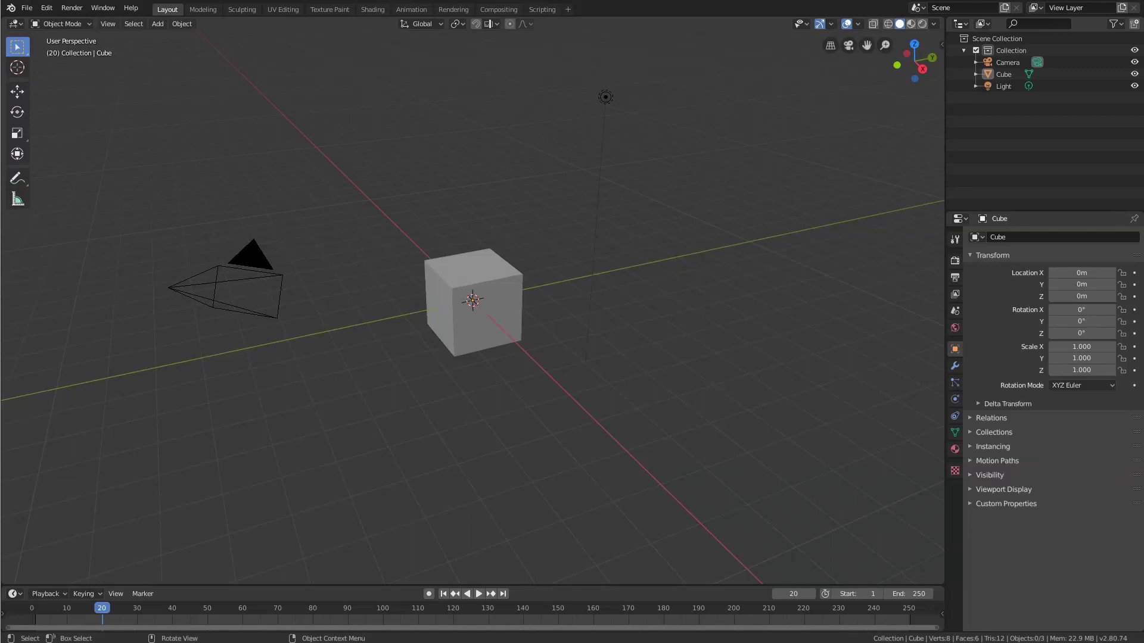
Open the Preferences window over the viewport, show its Themes section and widen the window
left_click(47, 8)
left_click(66, 169)
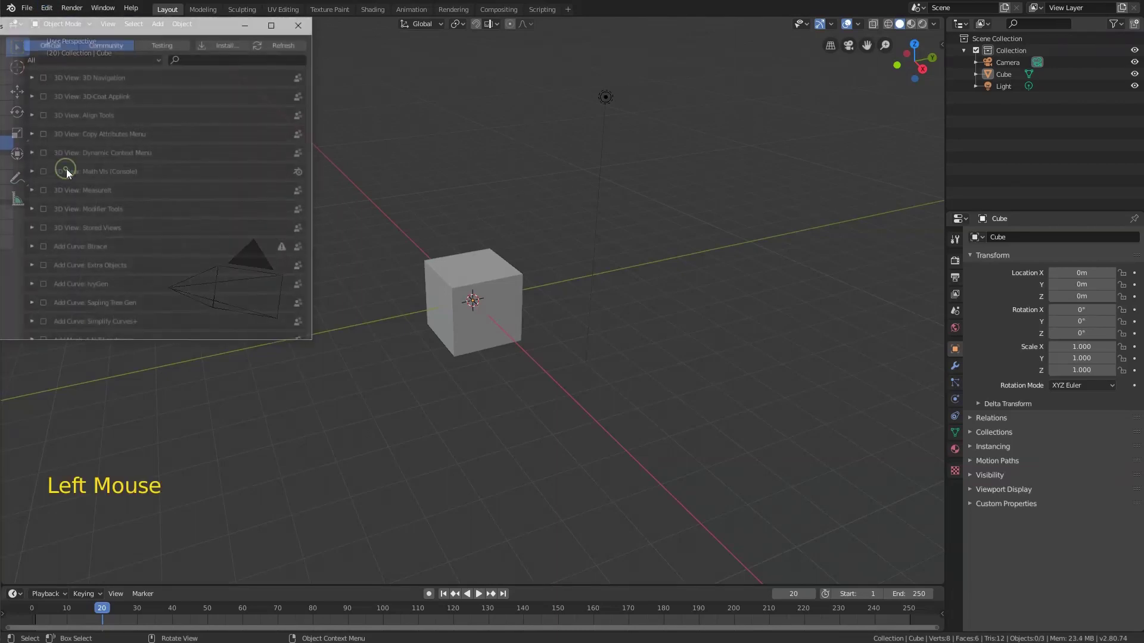
left_click_drag(179, 25, 539, 125)
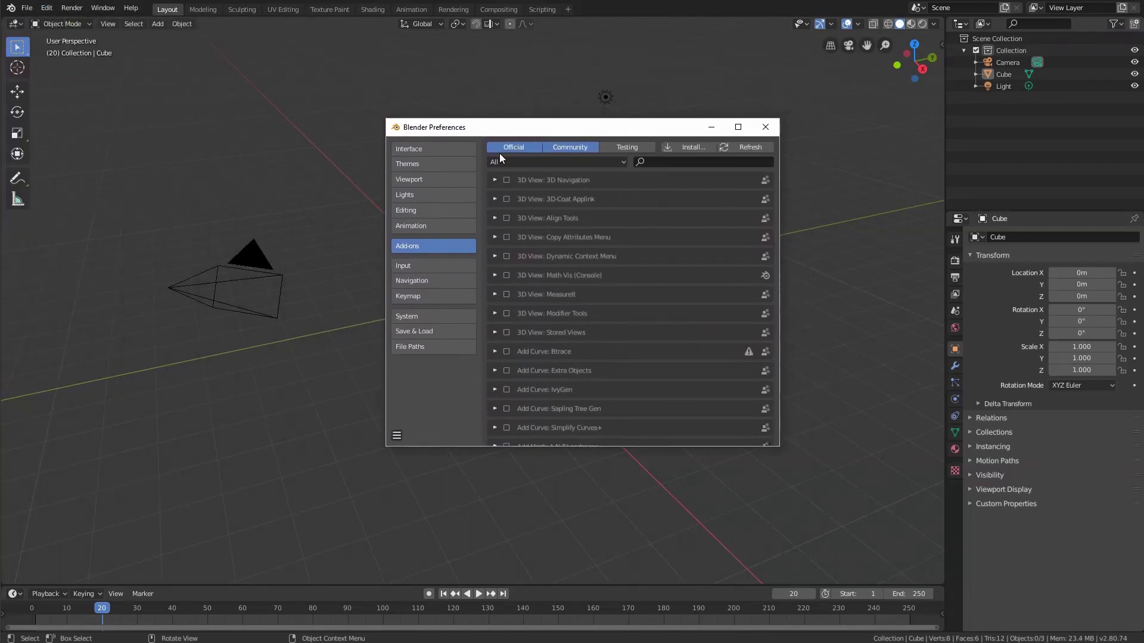
left_click(407, 150)
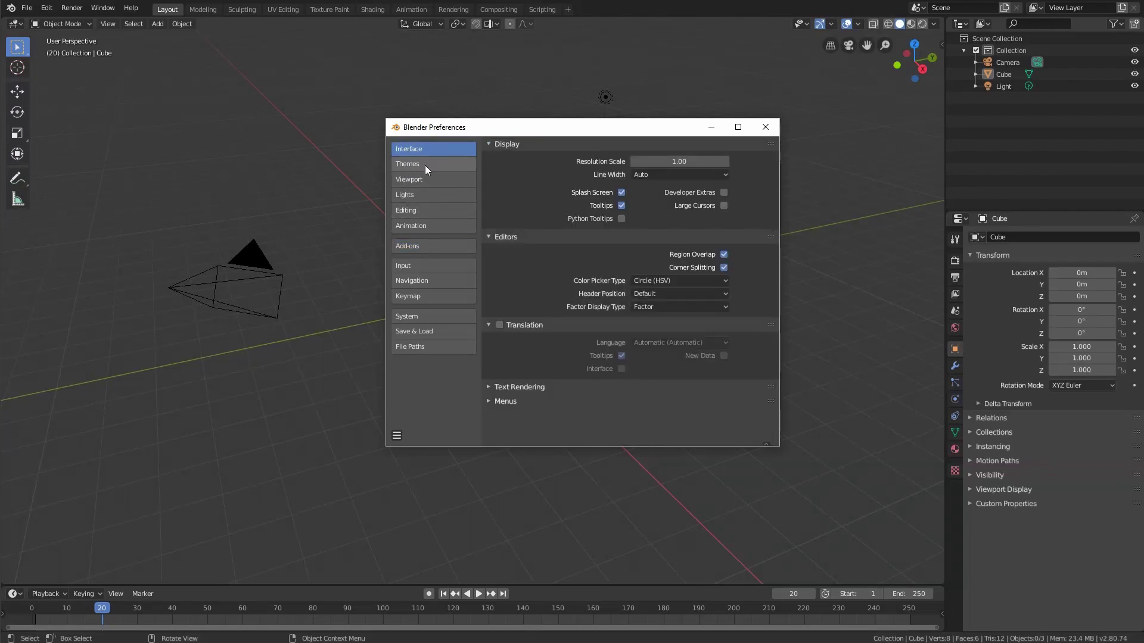
left_click(425, 166)
left_click(416, 181)
left_click(411, 165)
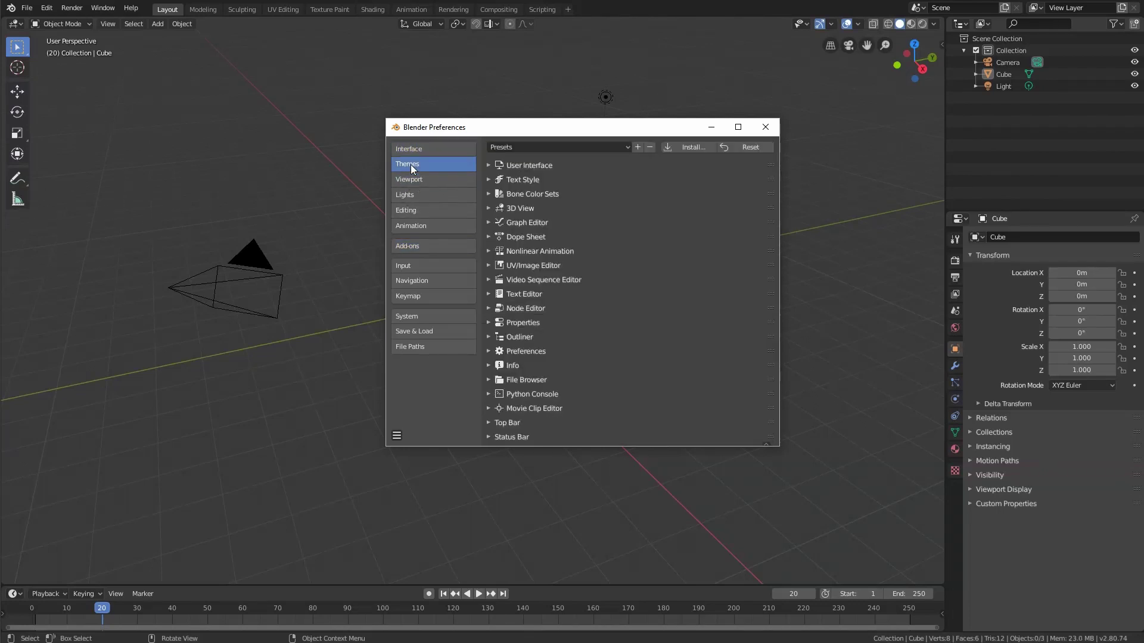
left_click_drag(386, 217, 271, 220)
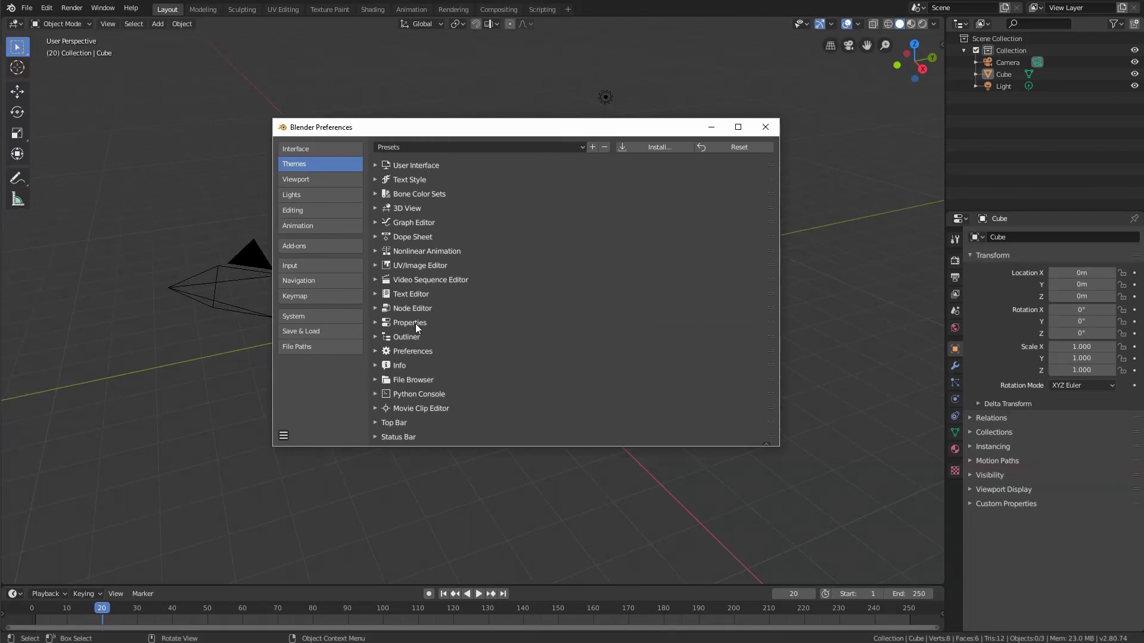
Examine the Regular widget colours in the User Interface theme settings and collapse them again
left_click(376, 166)
left_click(383, 179)
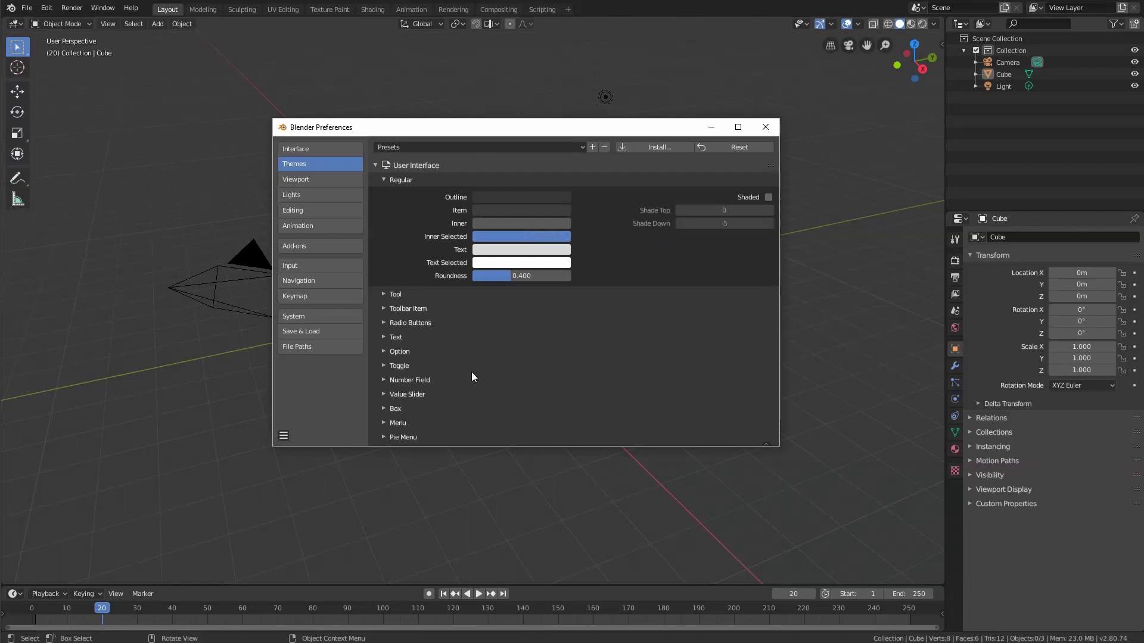
left_click(381, 180)
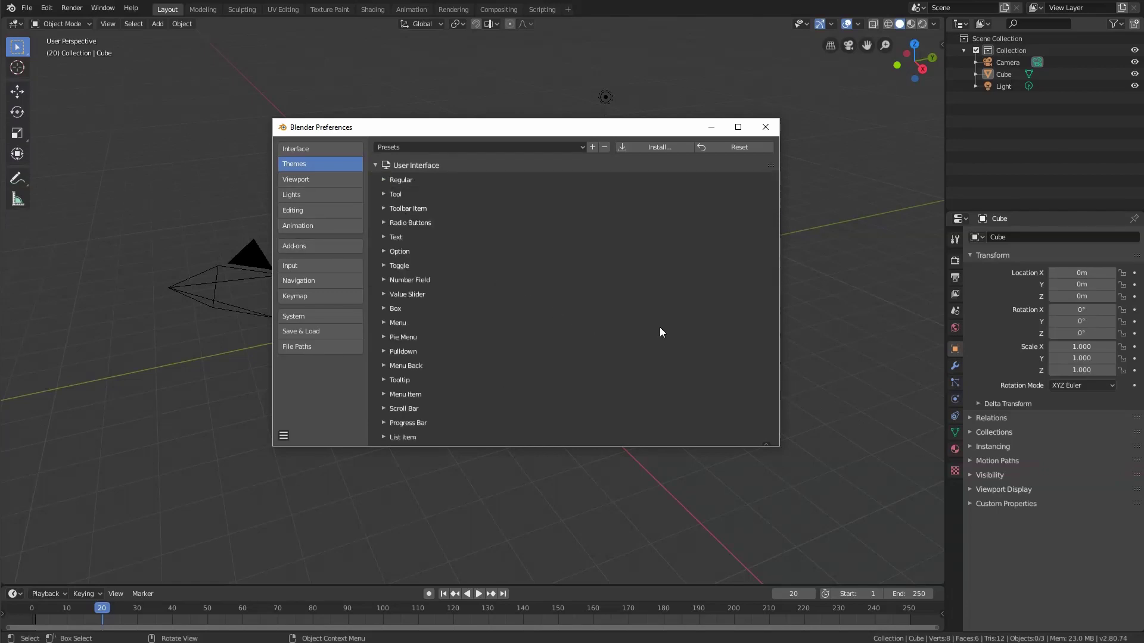
left_click(376, 165)
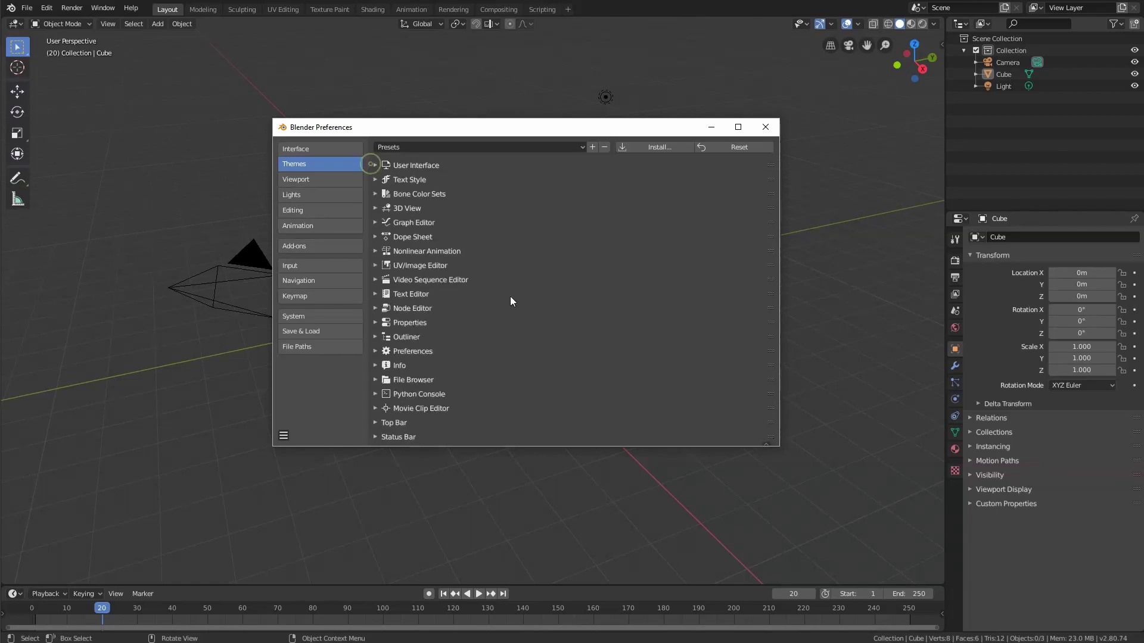
Try the Blender Light theme preset and switch back to Blender Dark
left_click(434, 148)
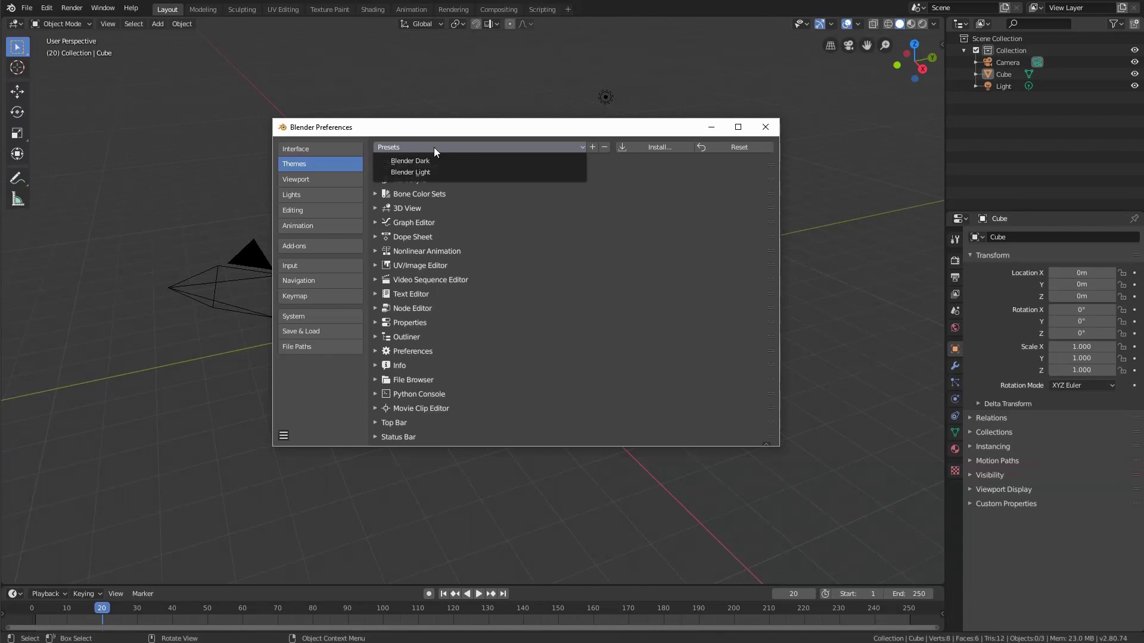
left_click(410, 171)
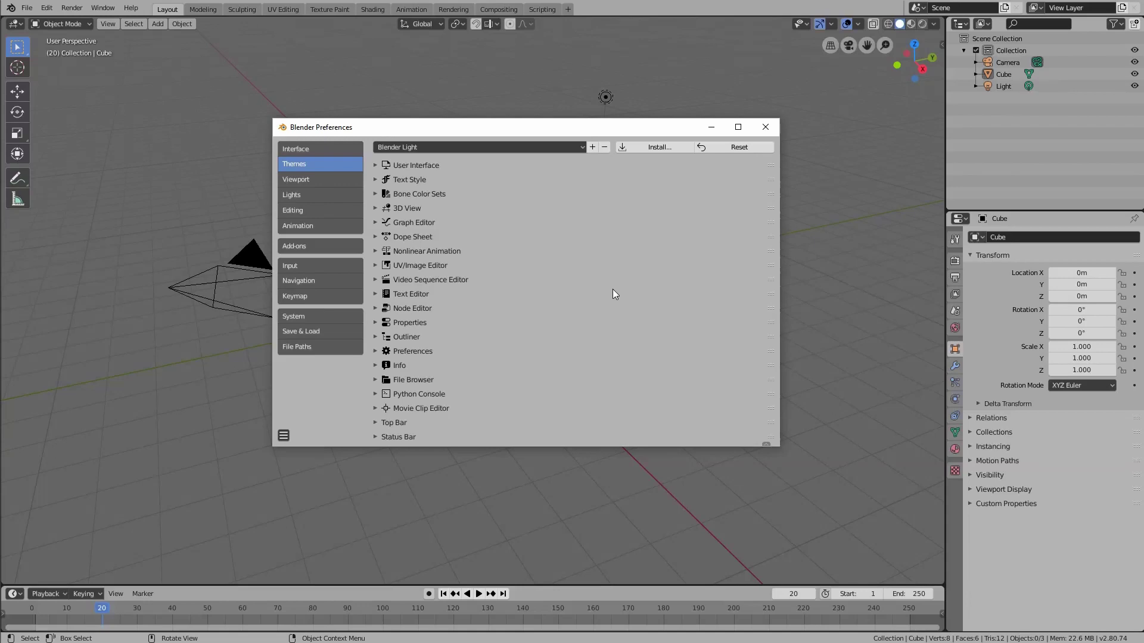
left_click(428, 146)
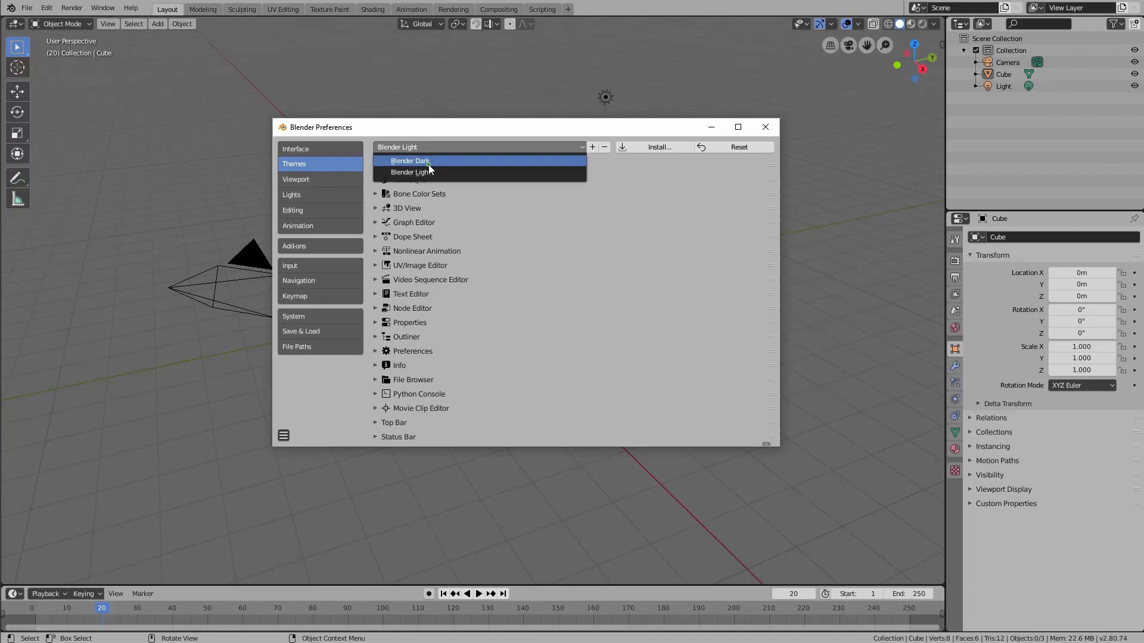
left_click(427, 162)
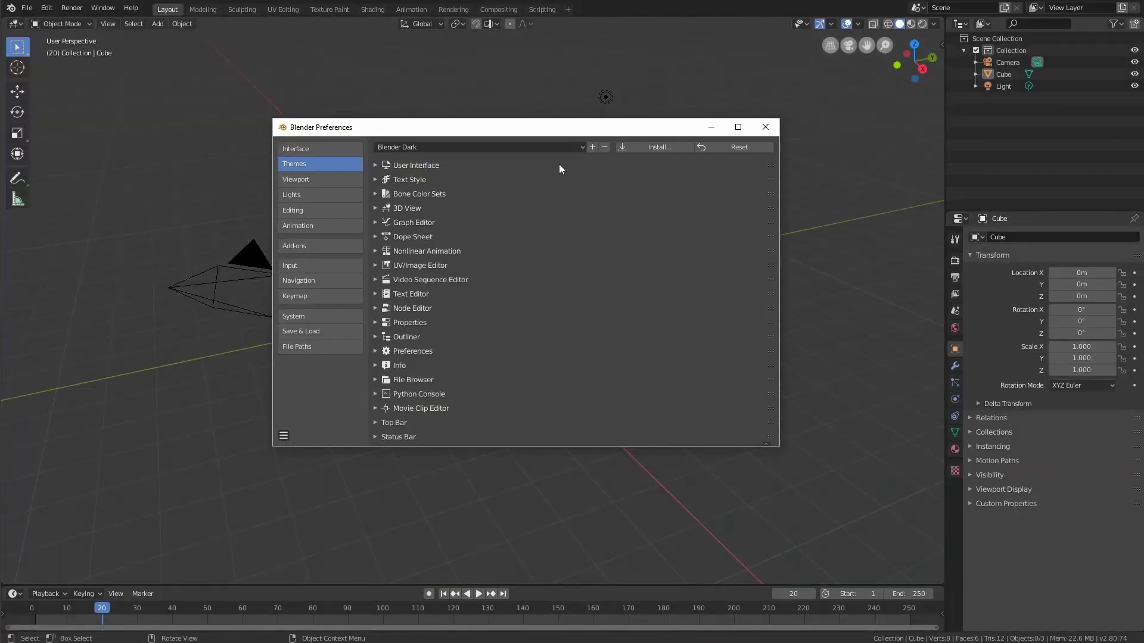
left_click(553, 145)
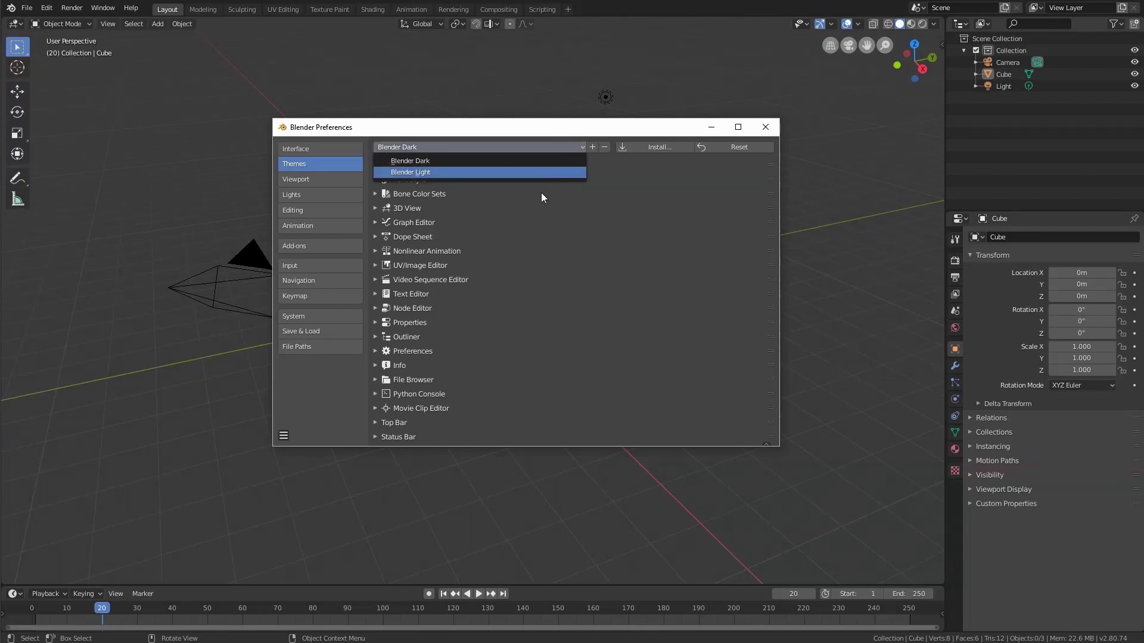
left_click(539, 133)
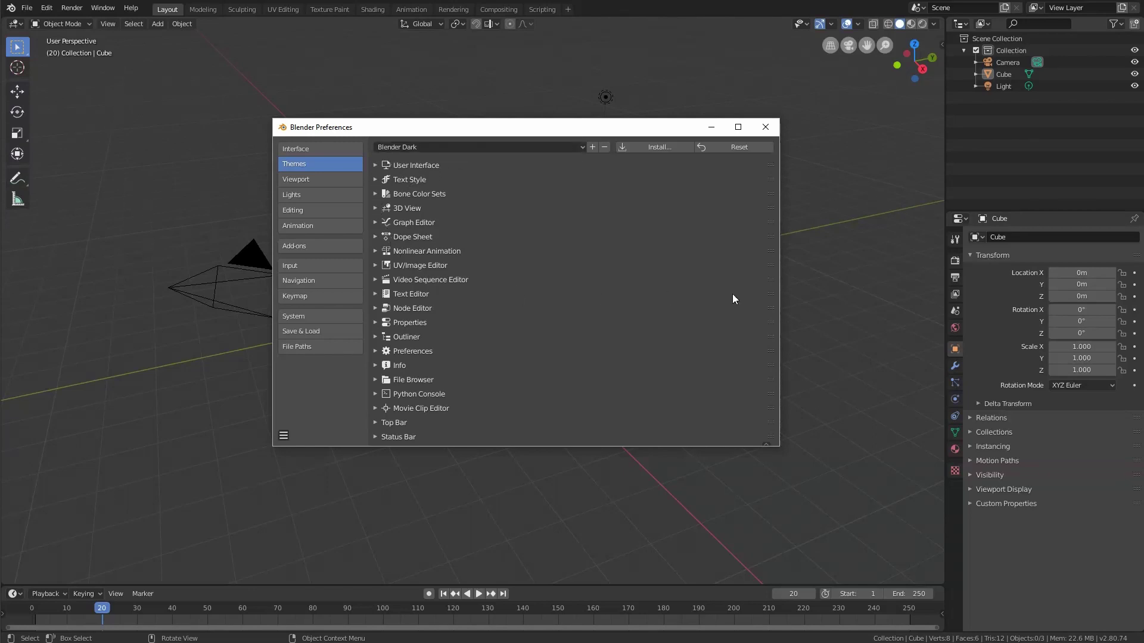
Examine the colour settings of the 3D View theme, from the grid down to the bone and skin colours
left_click(375, 208)
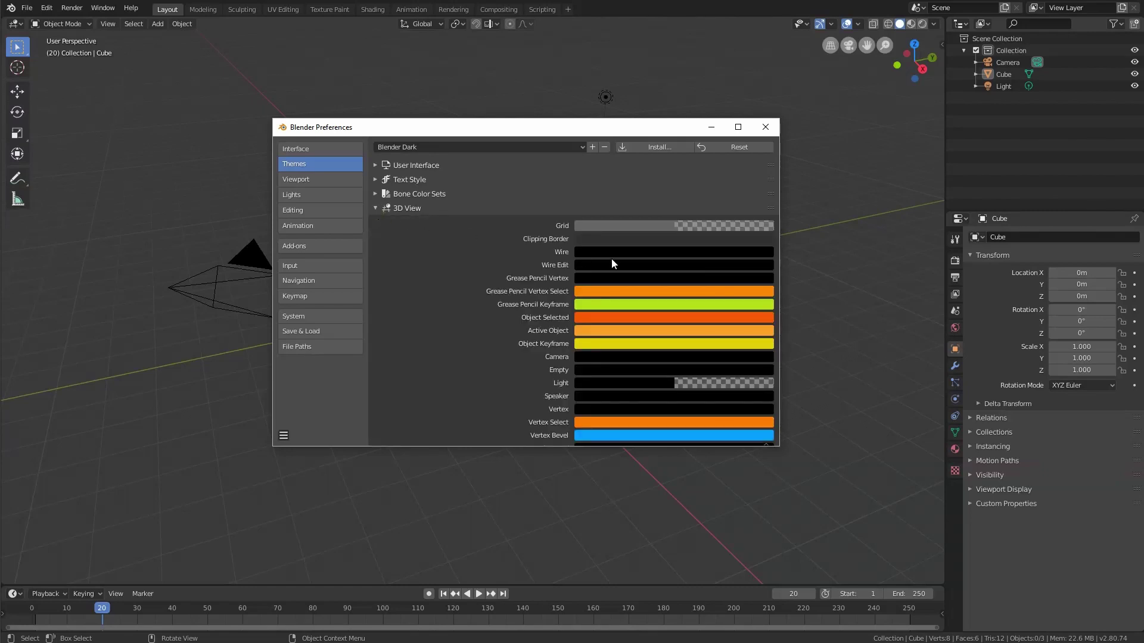
scroll(522, 233, "down", 1)
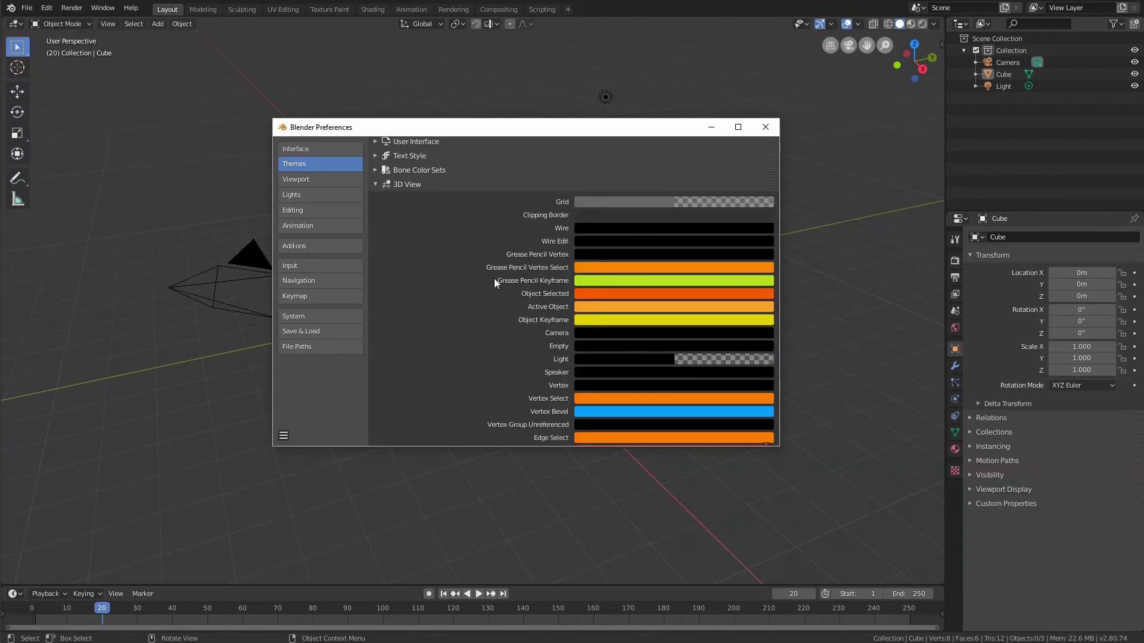
scroll(495, 277, "down", 3)
scroll(545, 222, "up", 3)
scroll(553, 227, "down", 14)
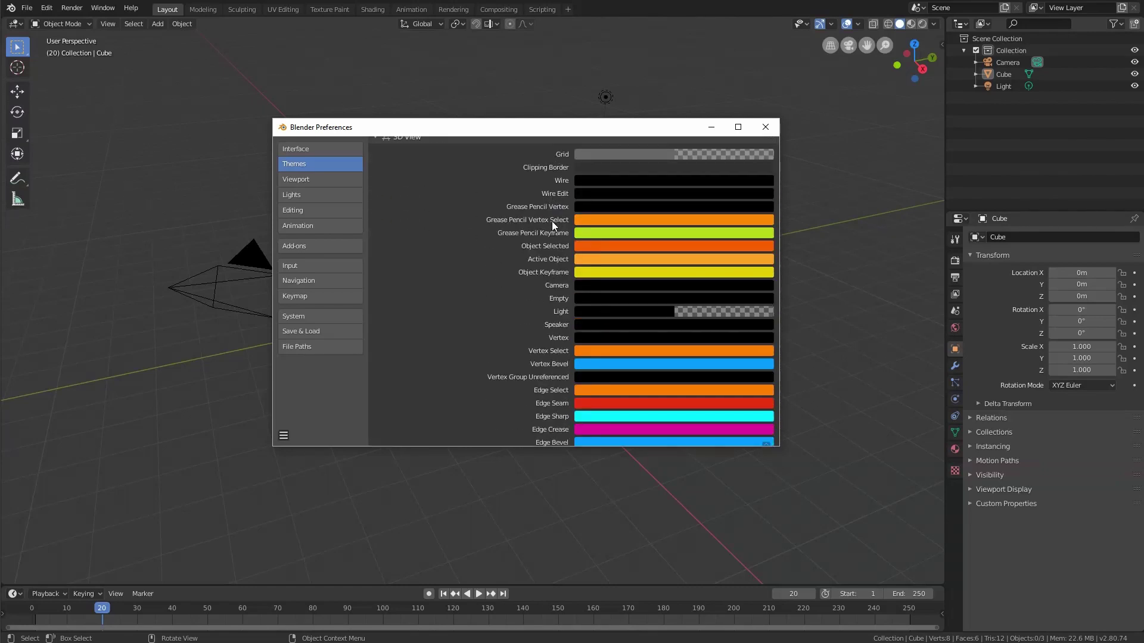
scroll(553, 252, "down", 15)
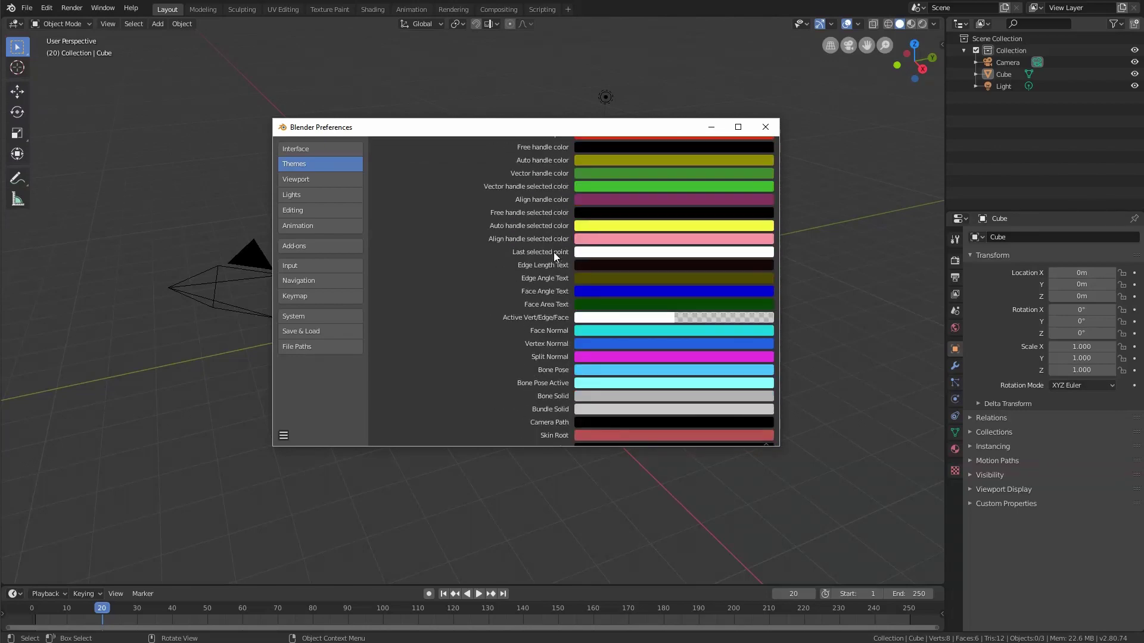
scroll(553, 254, "down", 2)
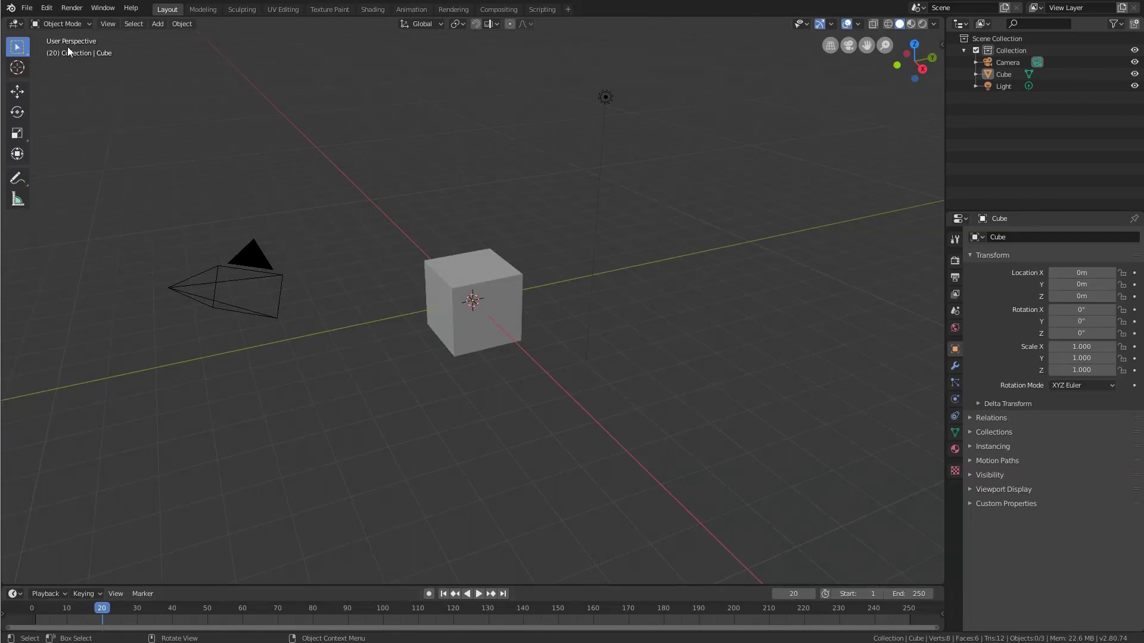
Split the 3D viewport into two side-by-side areas and join them back into one
left_click(15, 24)
left_click(942, 23)
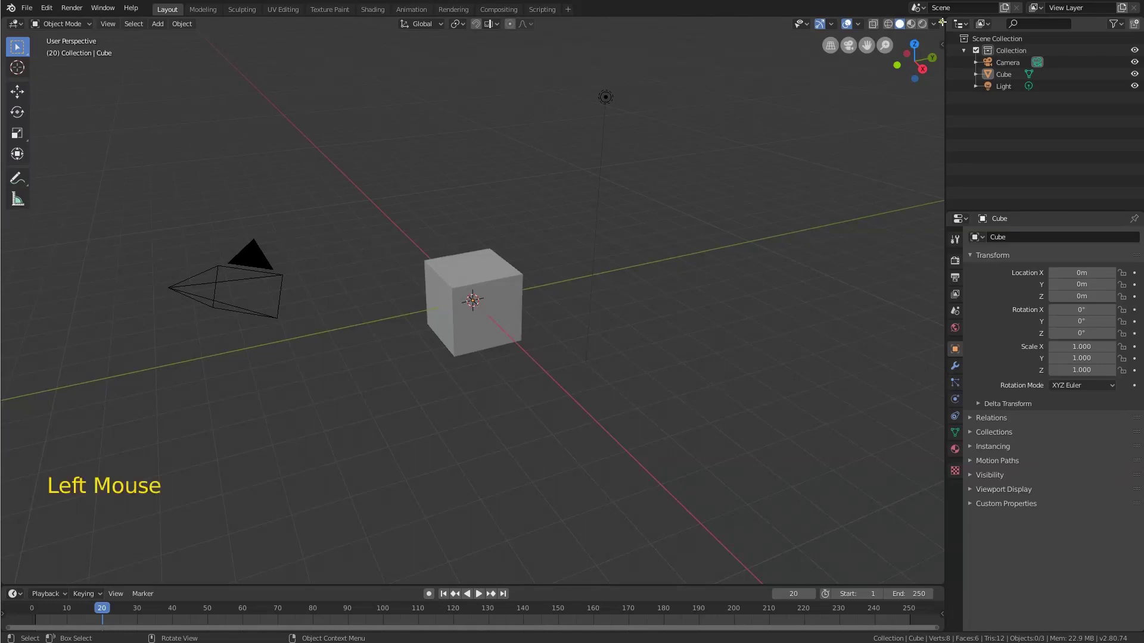
left_click_drag(942, 22, 516, 84)
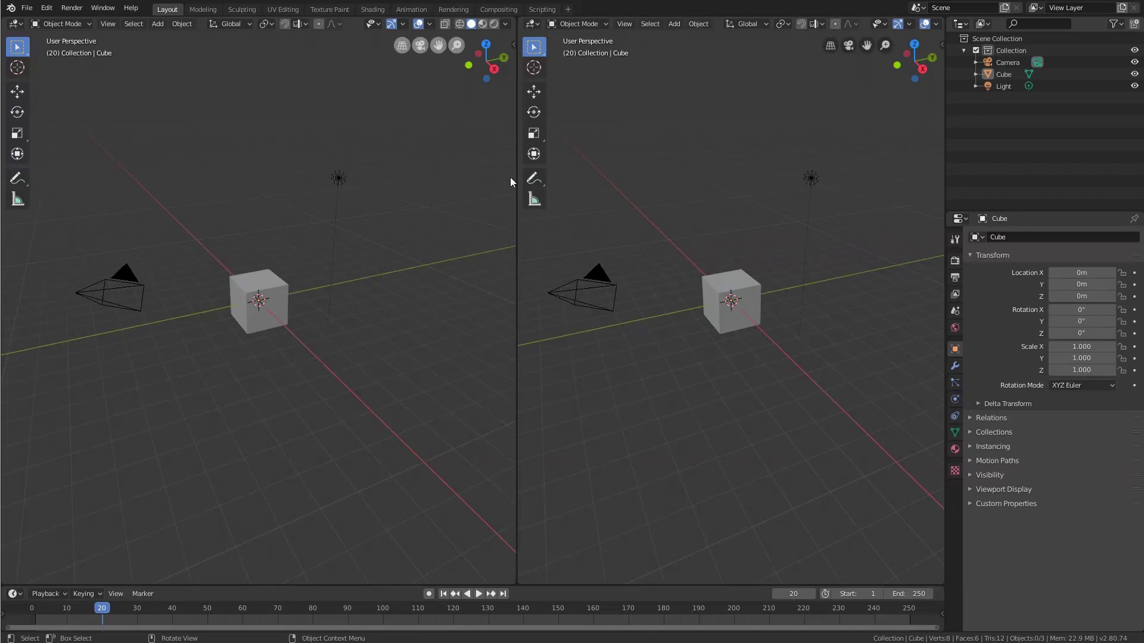
left_click(513, 24)
left_click_drag(517, 22, 519, 19)
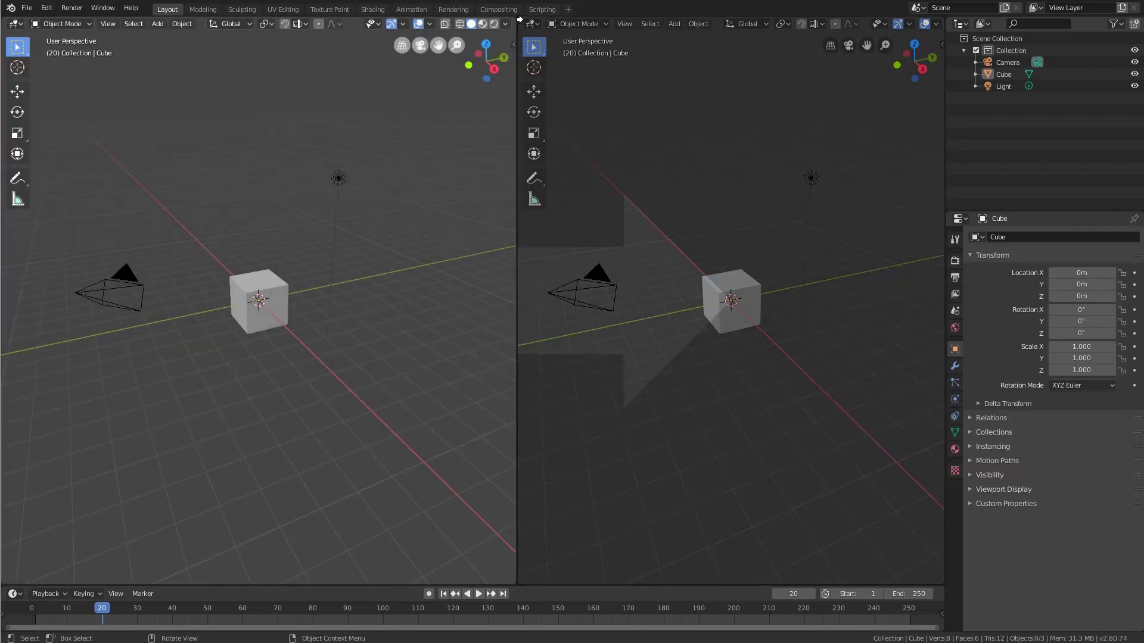
left_click_drag(520, 19, 524, 19)
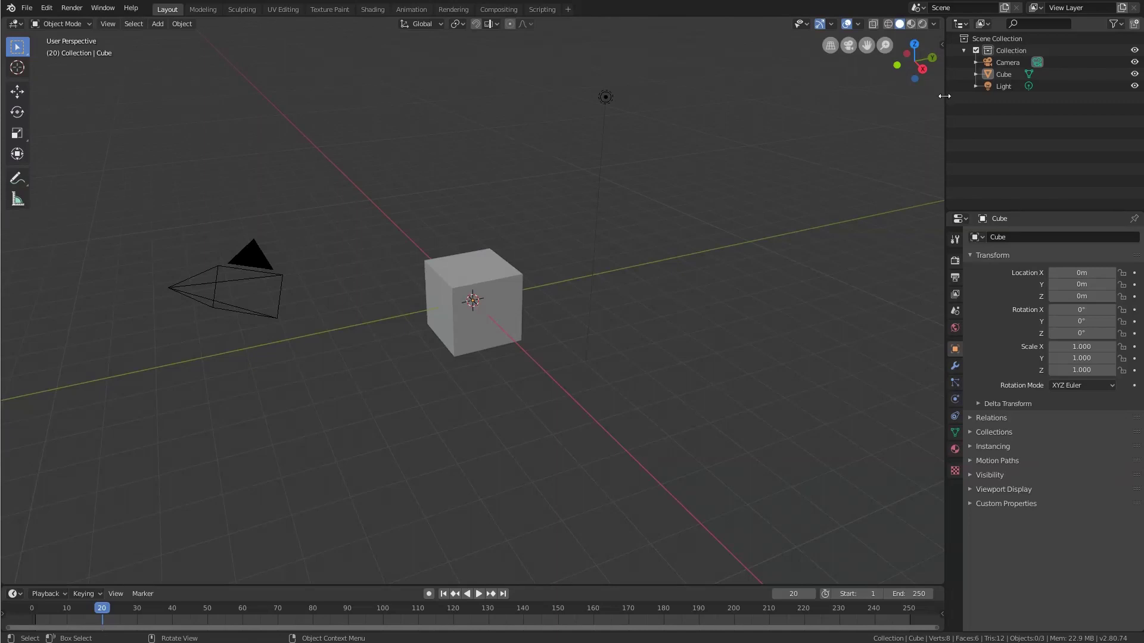
Widen the Outliner and Properties column and merge the Outliner area into the Properties editor
left_click_drag(944, 96, 905, 96)
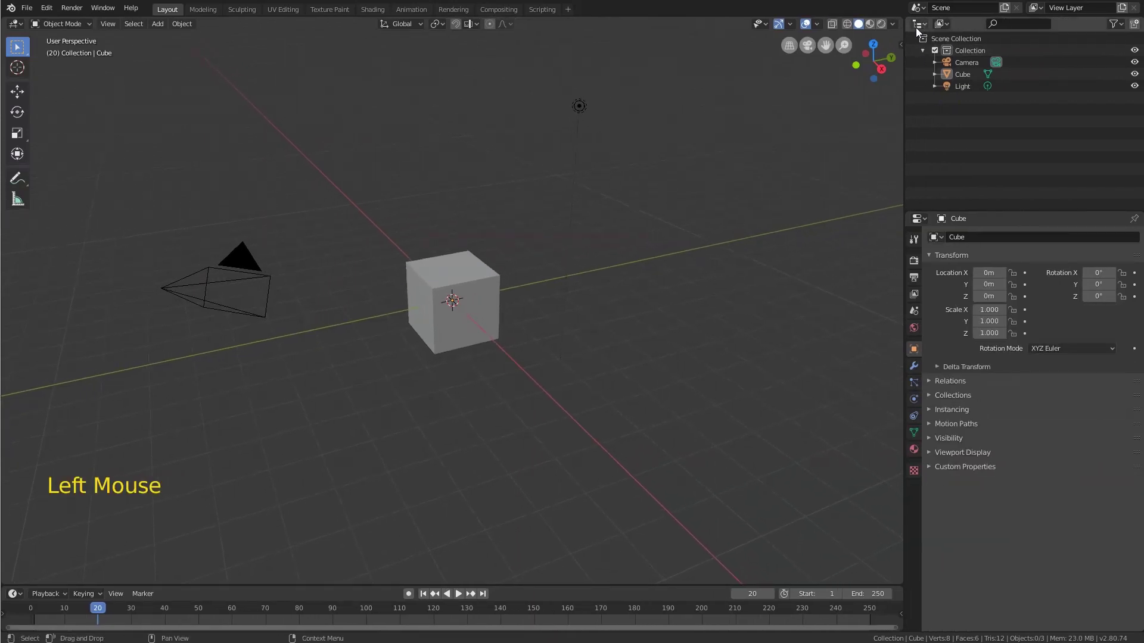
left_click(906, 210)
left_click_drag(906, 210, 906, 197)
Split a narrow vertical area off the 3D viewport beside Properties and turn it into an Outliner
left_click_drag(902, 18, 707, 26)
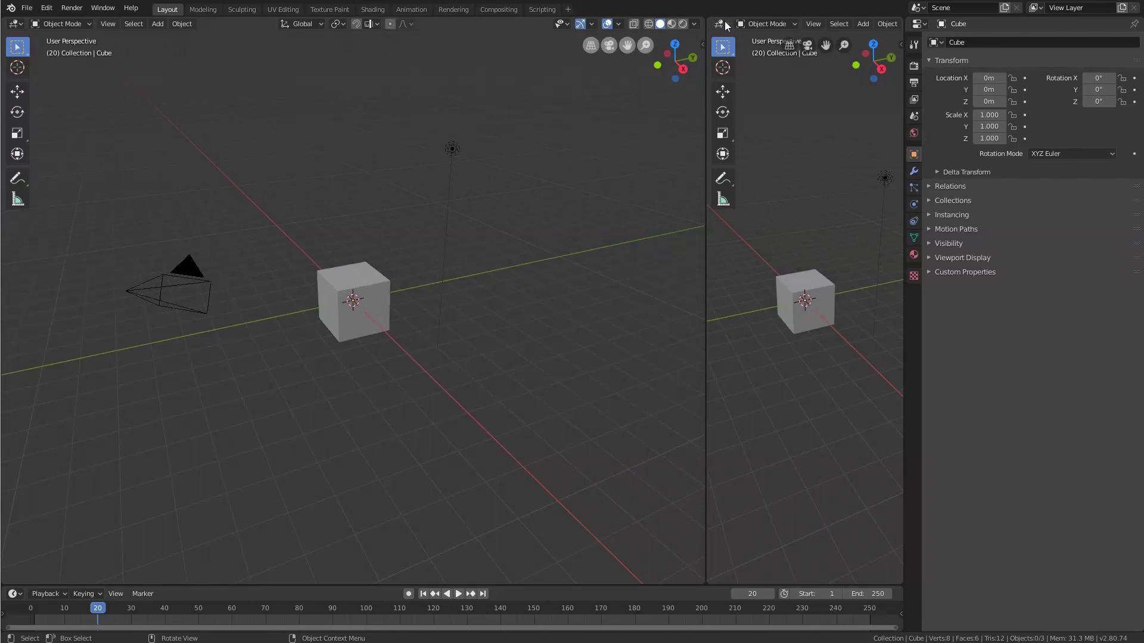
left_click(726, 25)
left_click(657, 68)
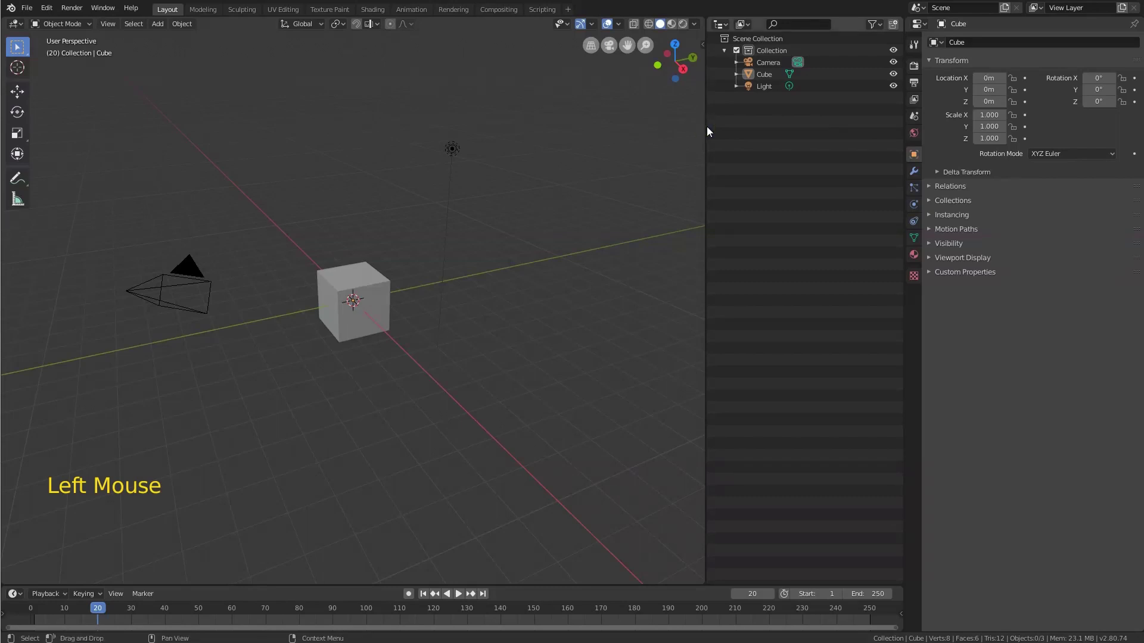
left_click_drag(707, 126, 709, 128)
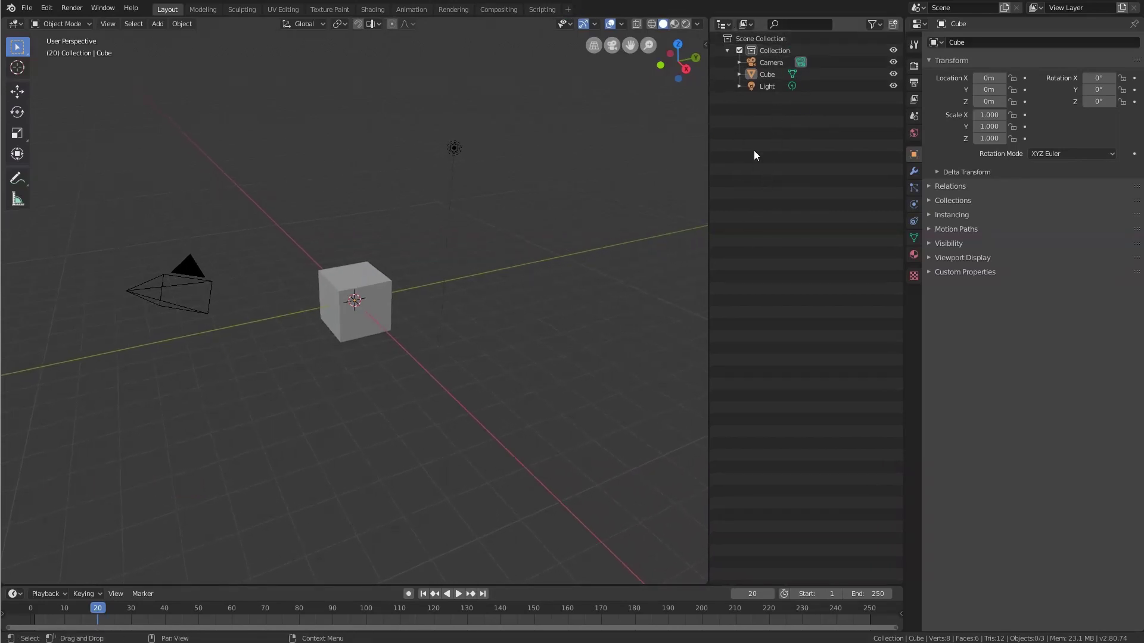
Expand the Camera, Cube and Light entries in the Outliner to show their data
left_click(739, 62)
left_click(738, 86)
left_click(738, 109)
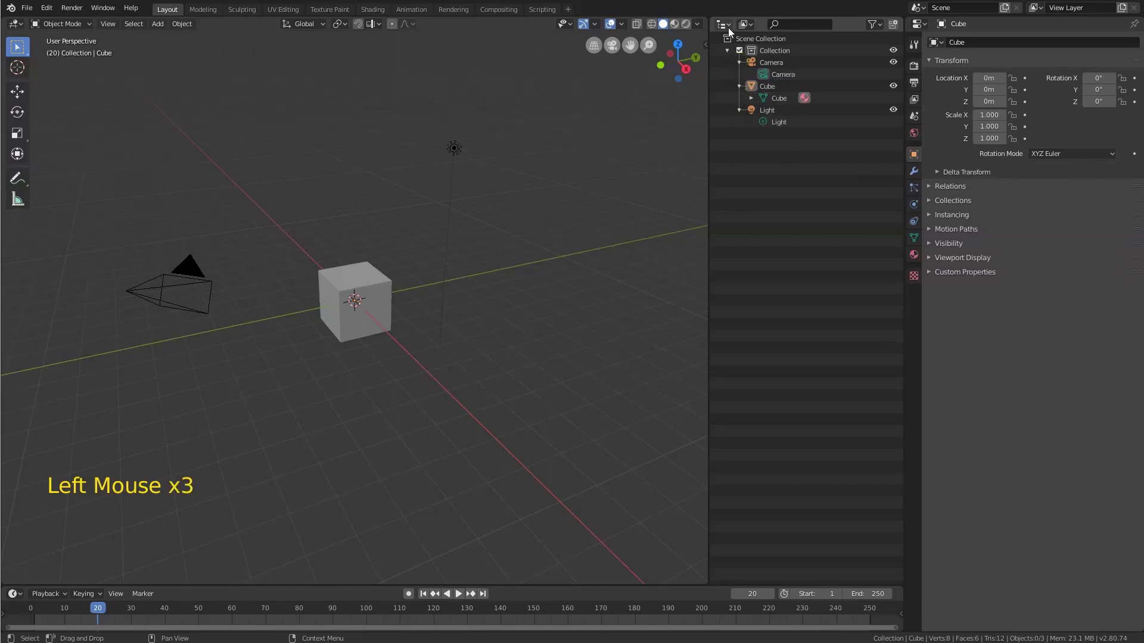
Switch the Outliner to display the current file's data blocks and look through the Brushes category
left_click_drag(728, 28, 753, 87)
left_click(753, 87)
left_click(720, 69)
left_click(727, 50)
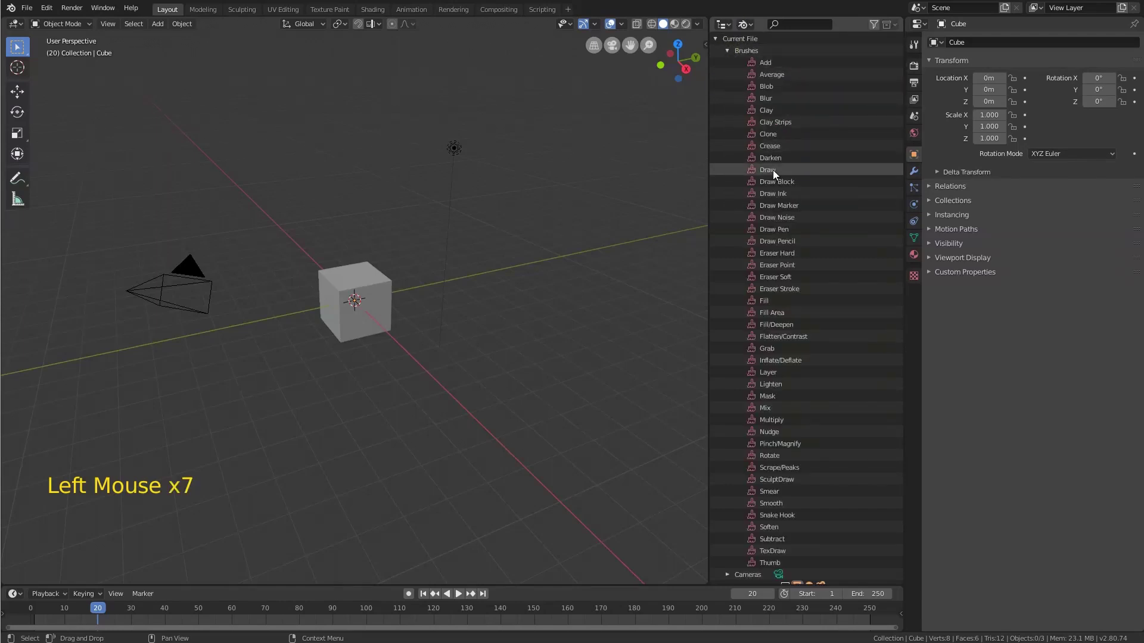
scroll(788, 255, "down", 15)
scroll(787, 255, "up", 20)
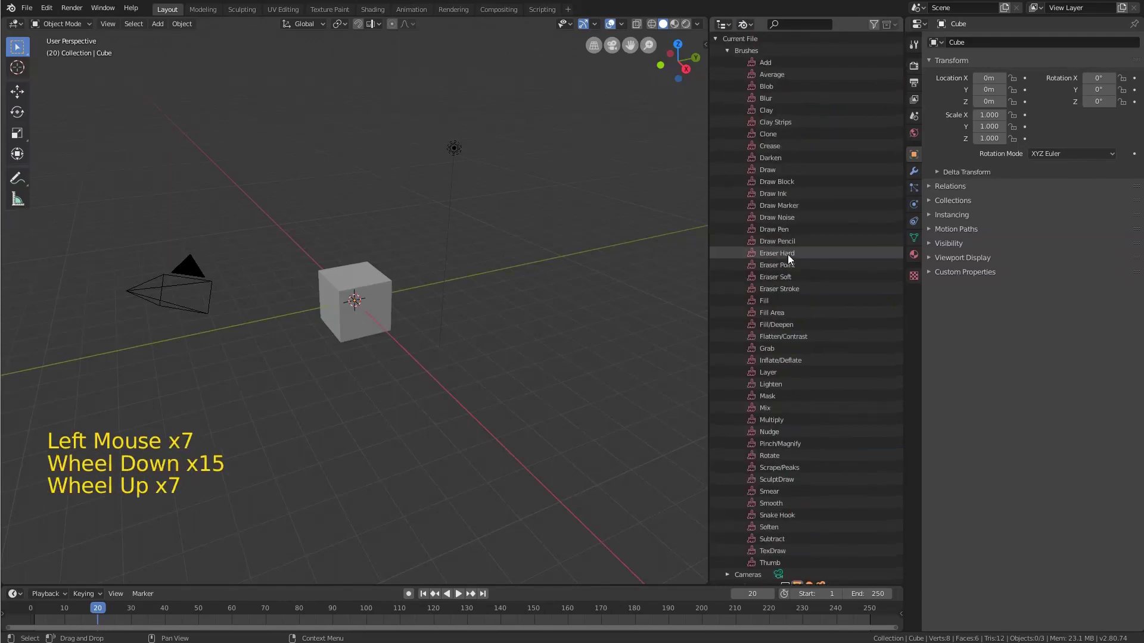
left_click(727, 51)
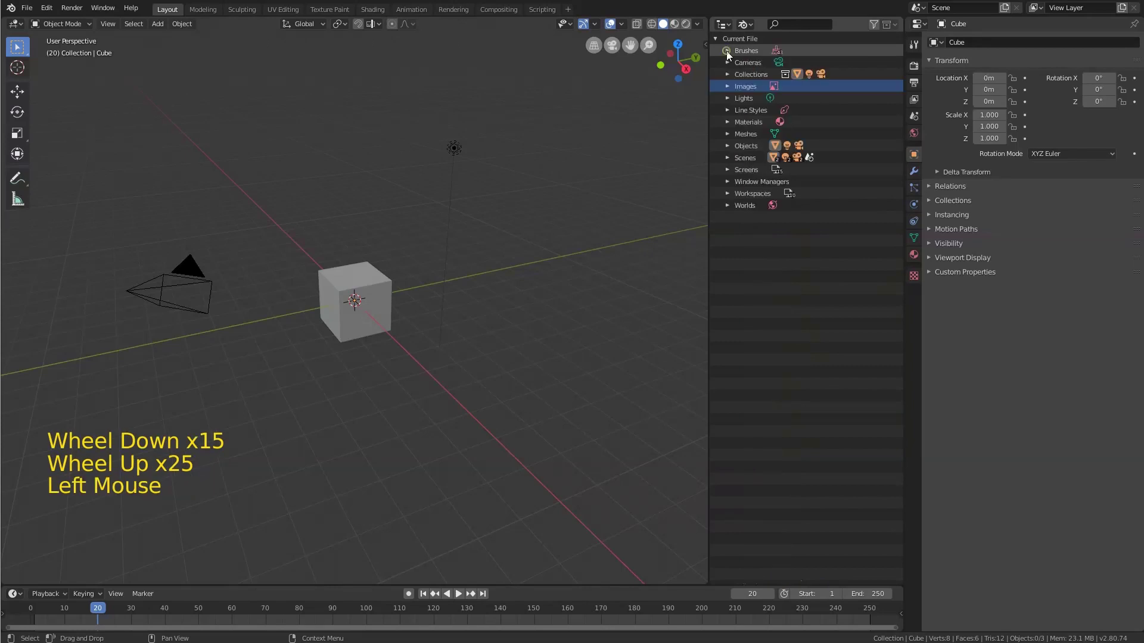
Split the 3D viewport horizontally a little below the cube and turn the new lower area into a Dope Sheet
right_click(709, 283)
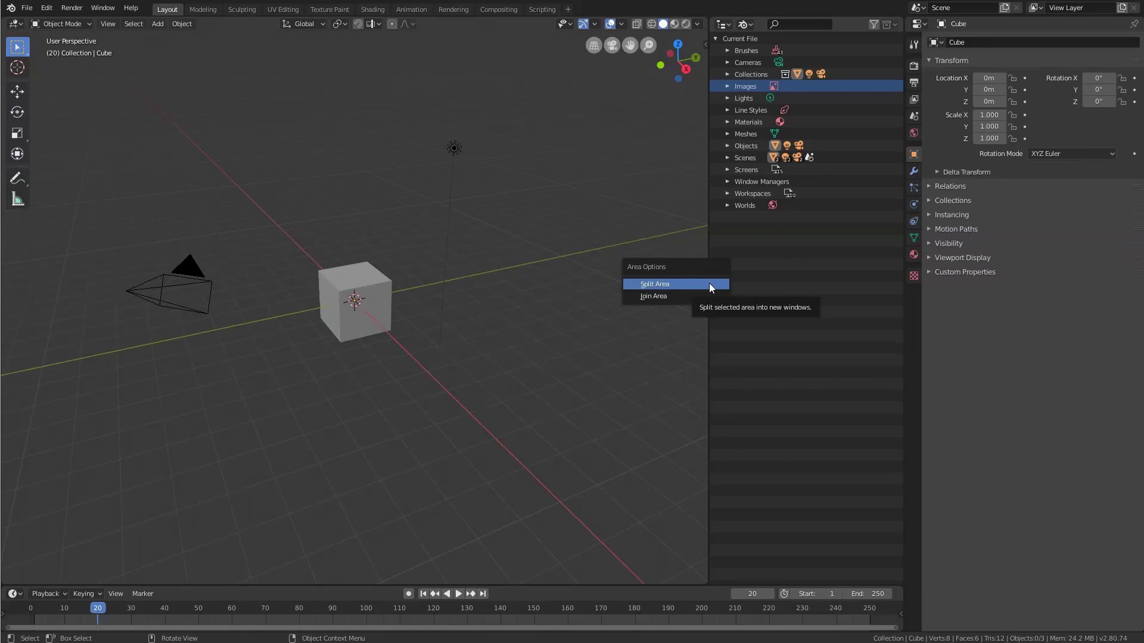
left_click(709, 283)
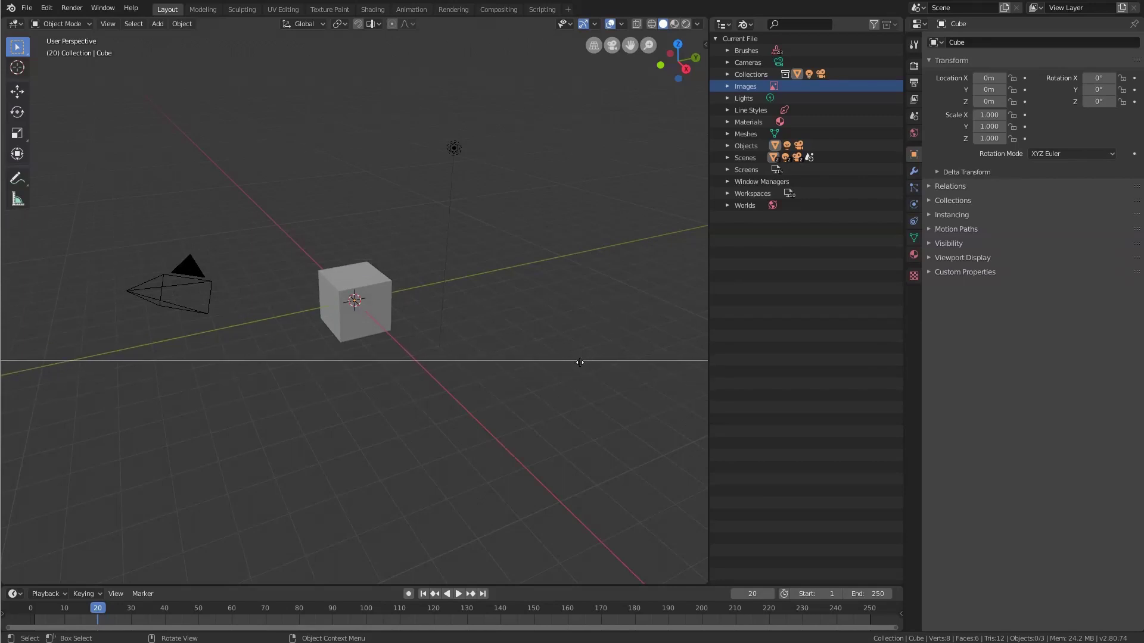
left_click(577, 368)
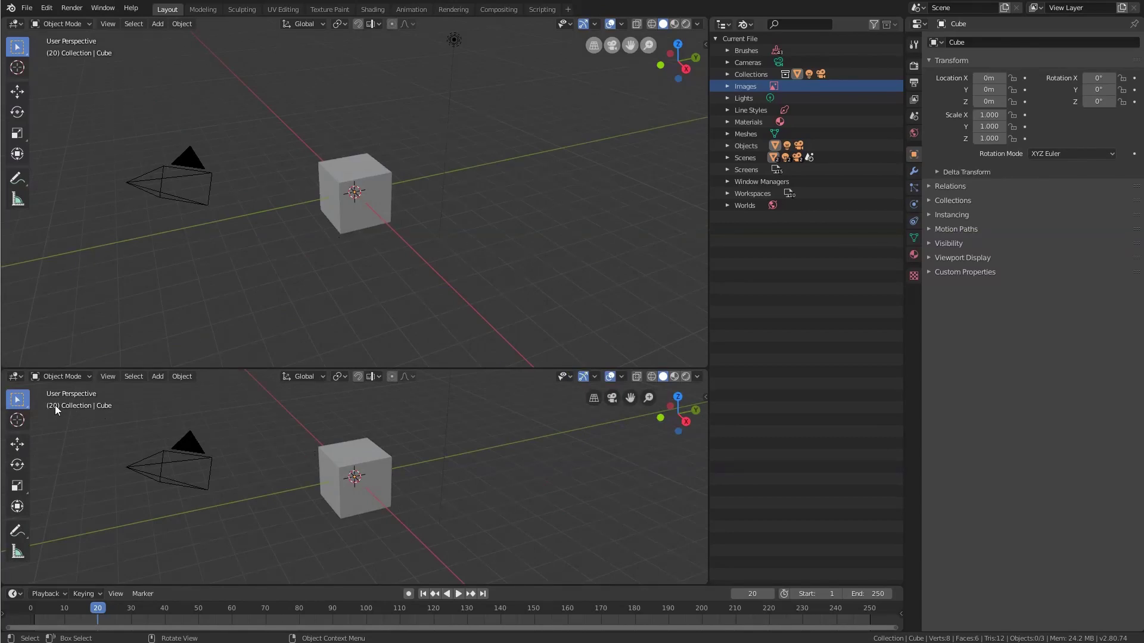
left_click(15, 377)
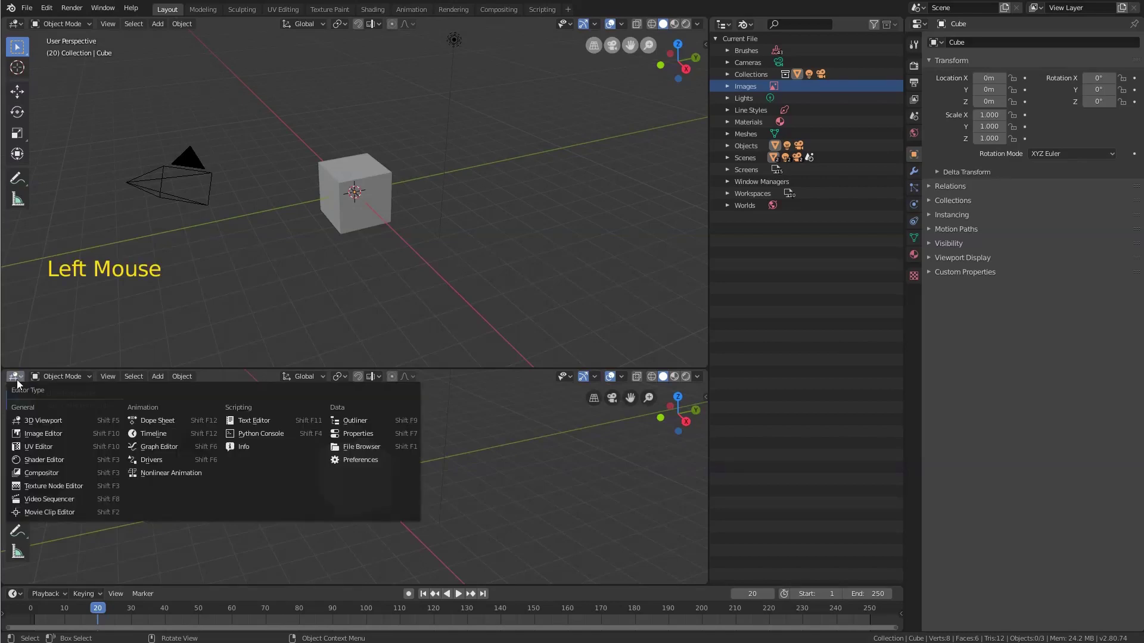
left_click(148, 423)
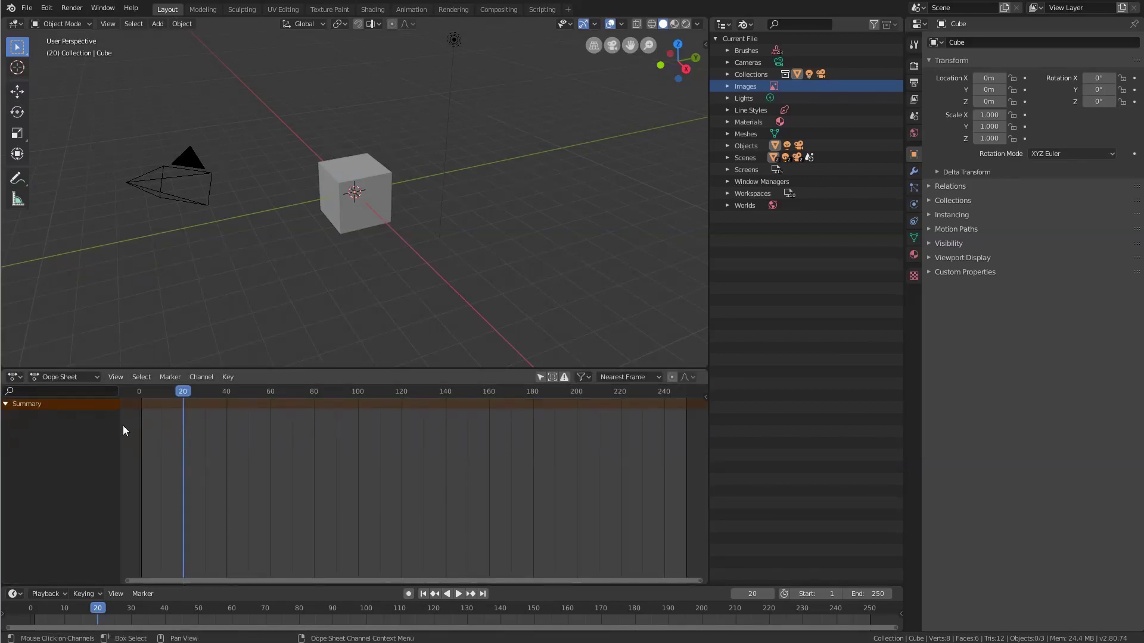
Change the lower area from the Dope Sheet to the Shader Editor and collapse its node sidebar
left_click(14, 378)
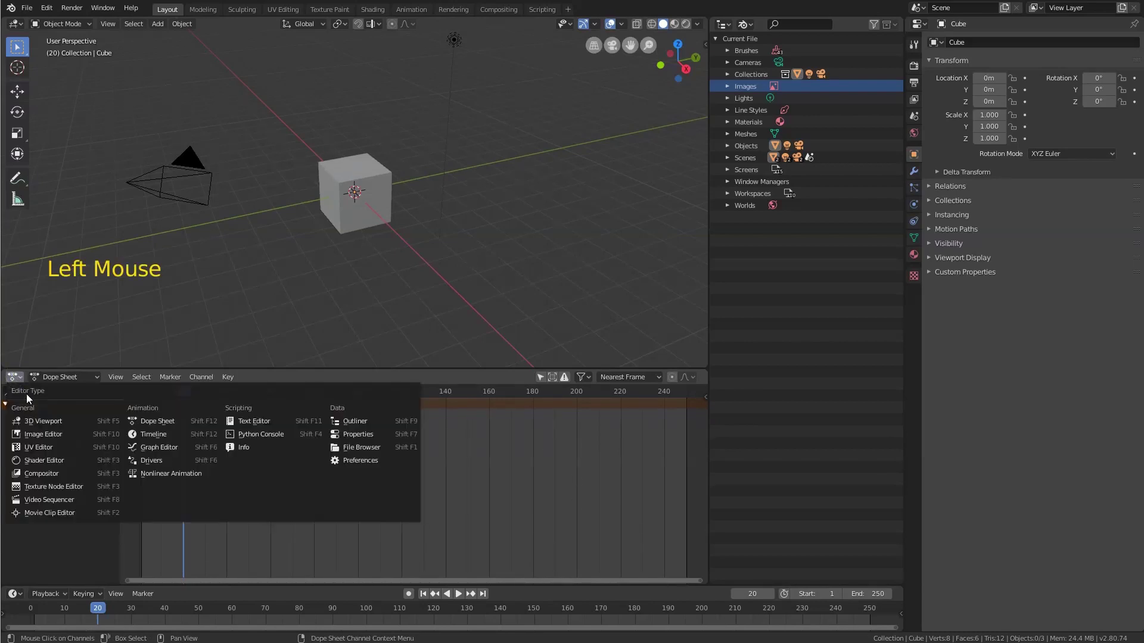
left_click(62, 460)
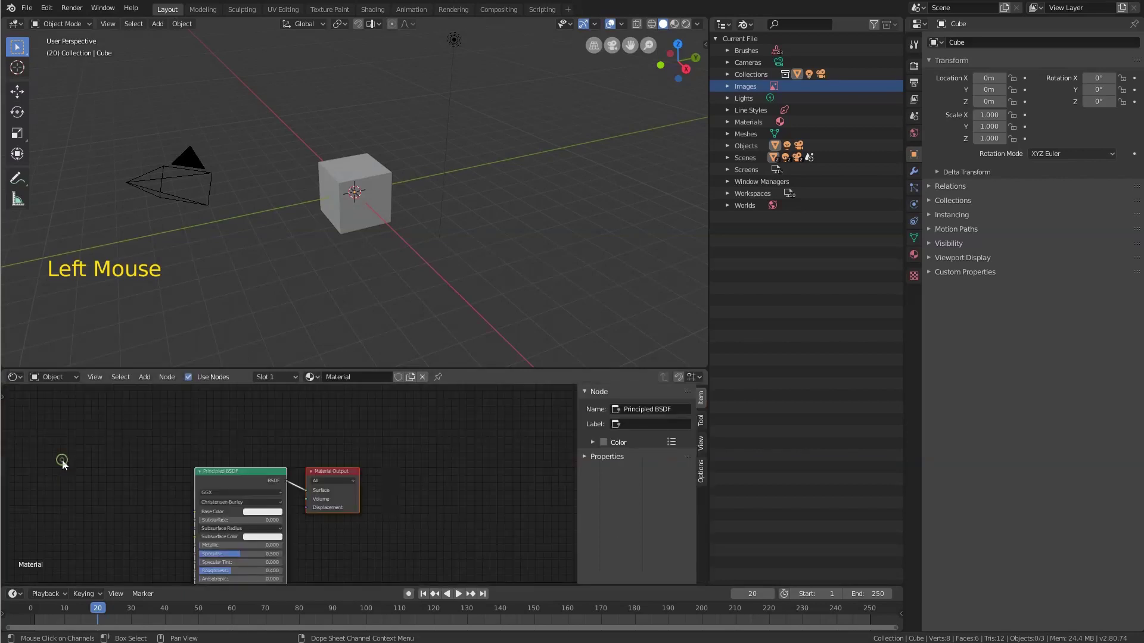
middle_click_drag(424, 509, 466, 490)
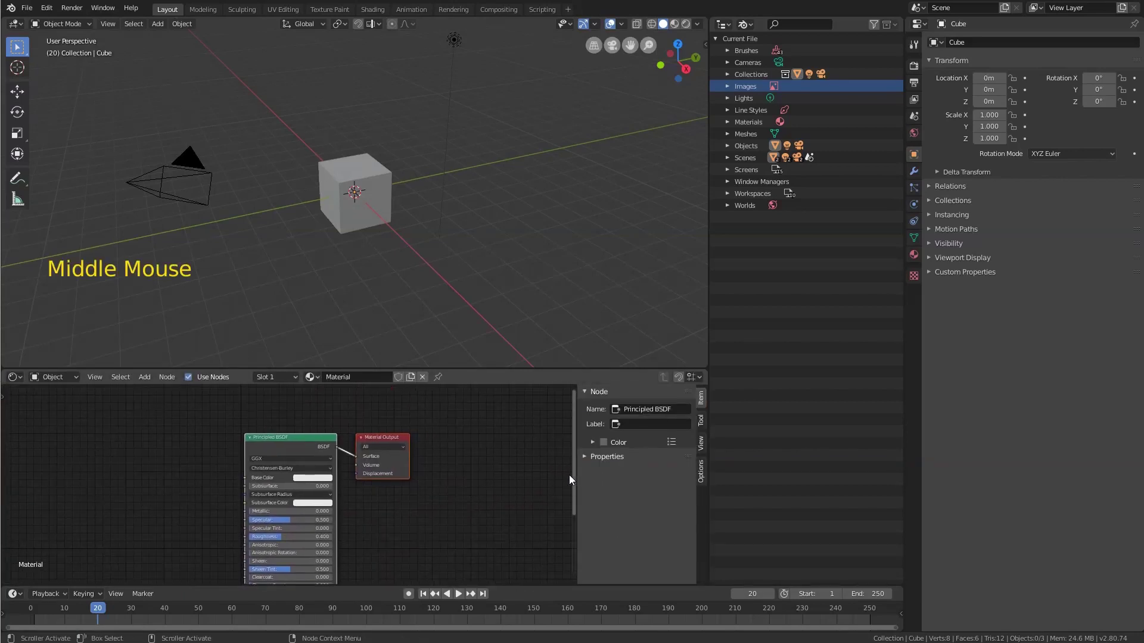
left_click_drag(574, 479, 700, 462)
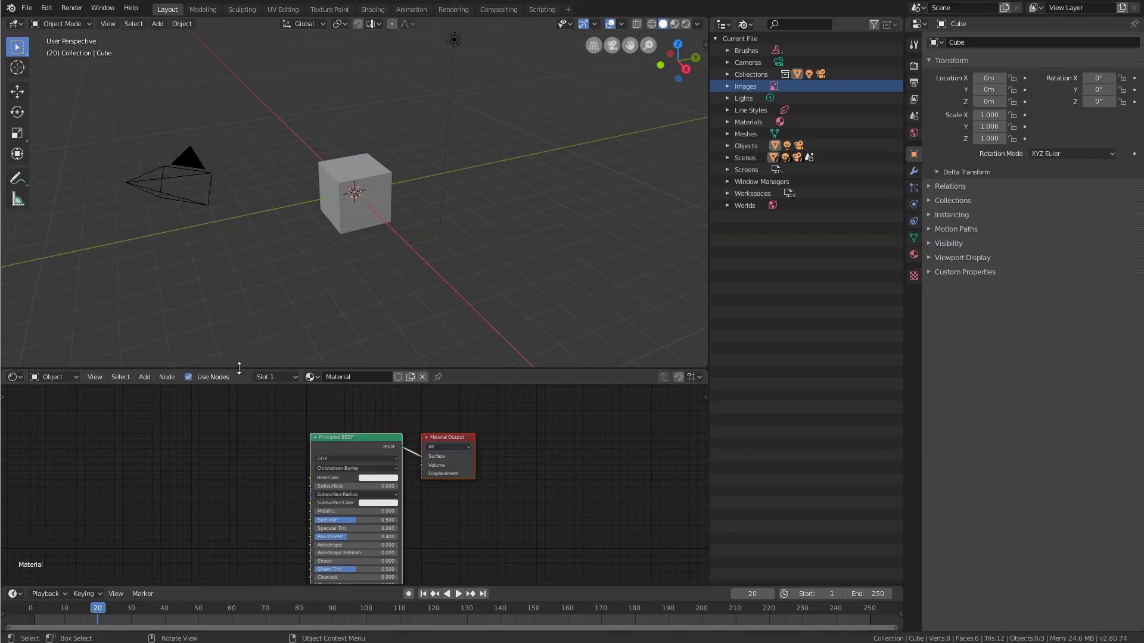
Join the Shader Editor area into the 3D viewport above it so the viewport takes over its space
right_click(474, 367)
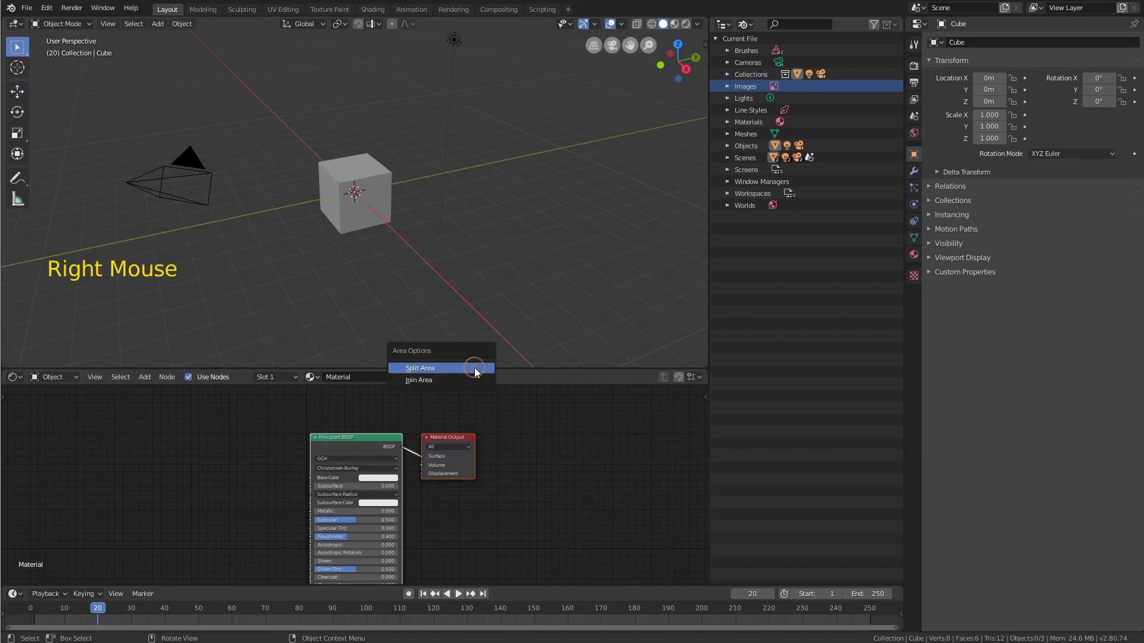
left_click(455, 383)
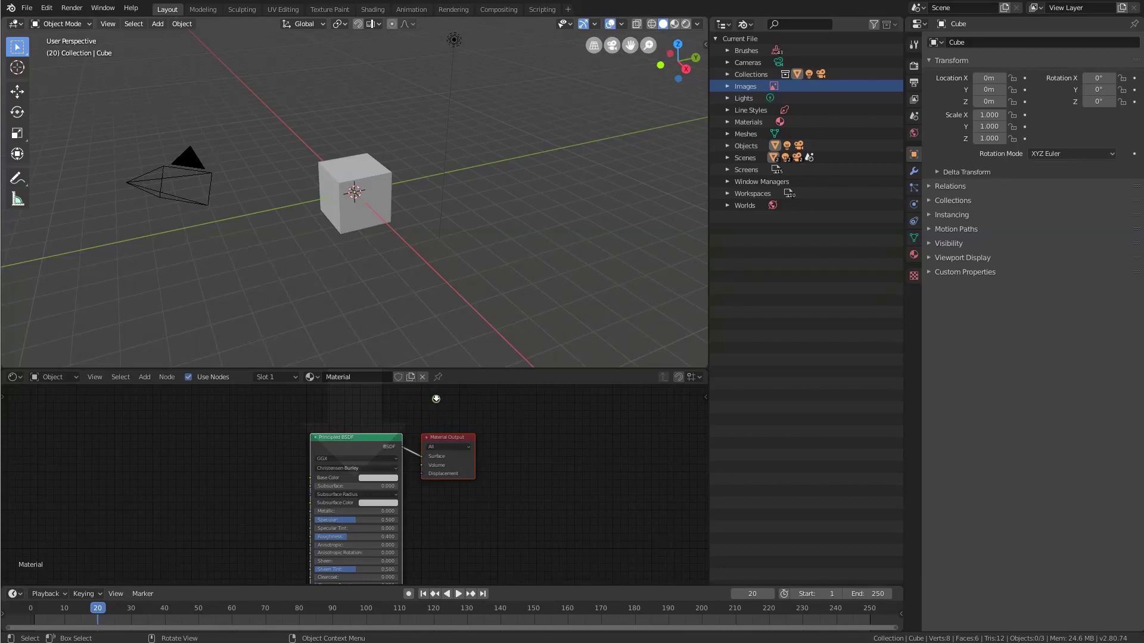
left_click(436, 398)
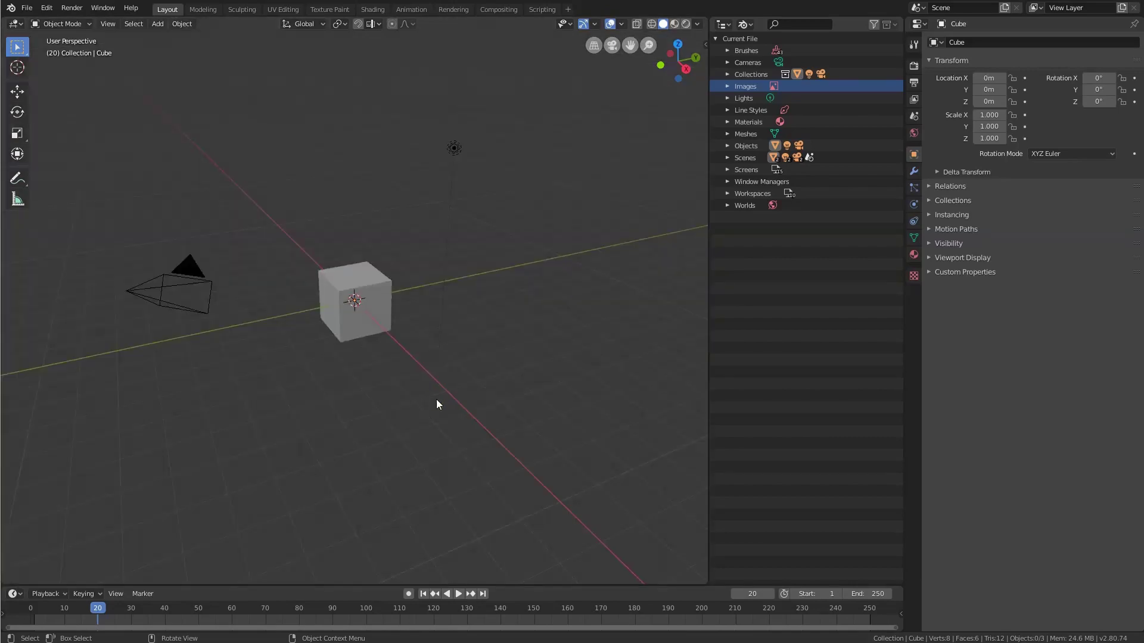